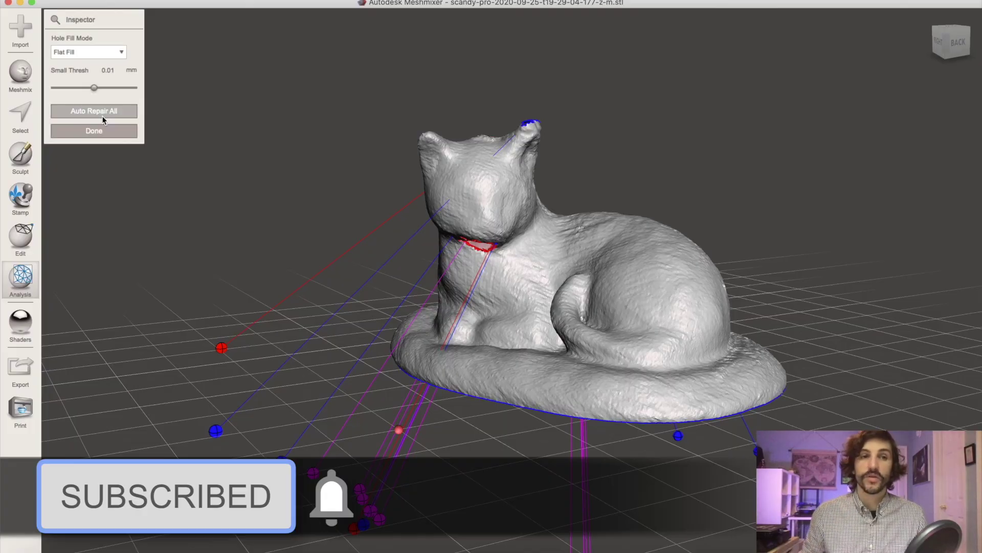
Step: Auto-repair all defects in the cat mesh, then show the tree bark as a shaded textured model in Metashape
left_click(103, 118)
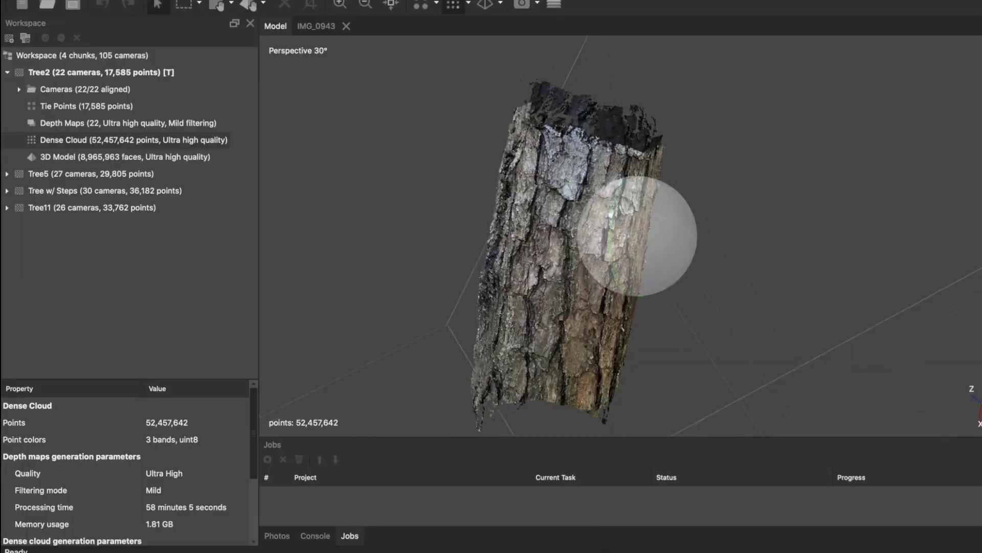
left_click(485, 4)
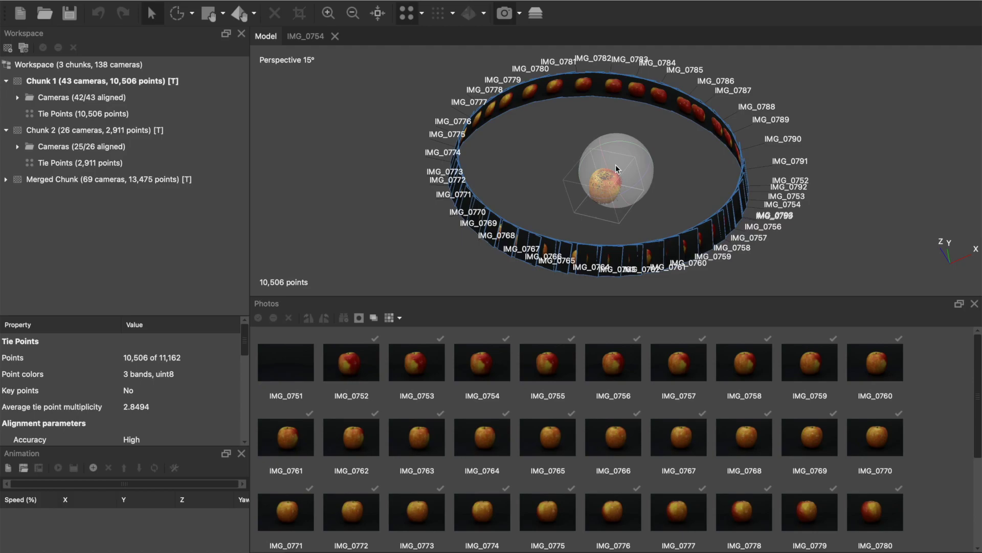
double_click(417, 364)
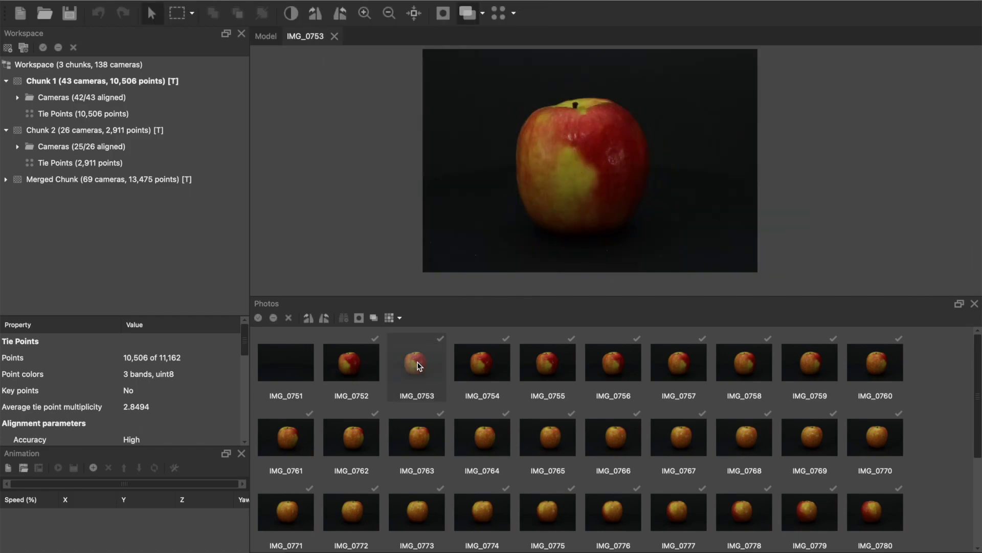
left_click(444, 13)
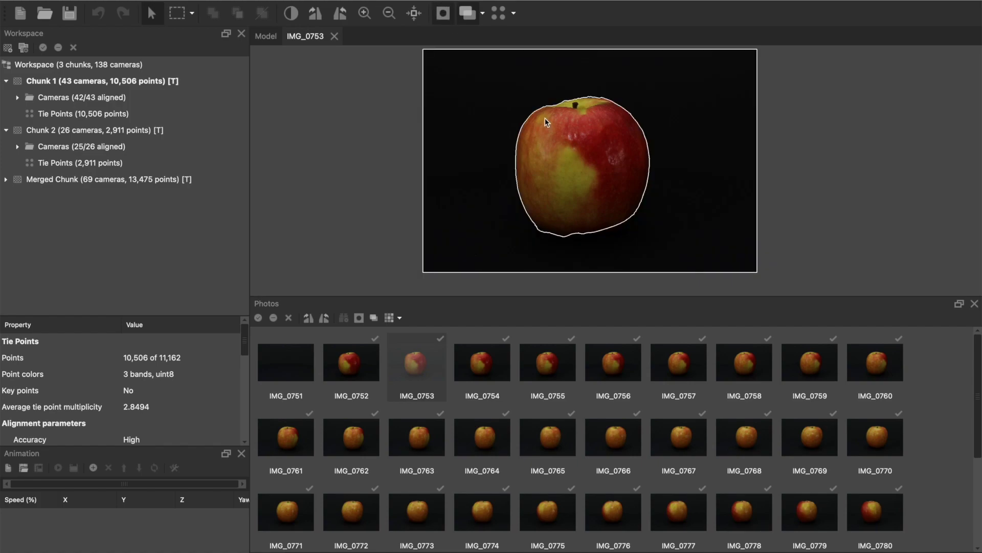
double_click(571, 444)
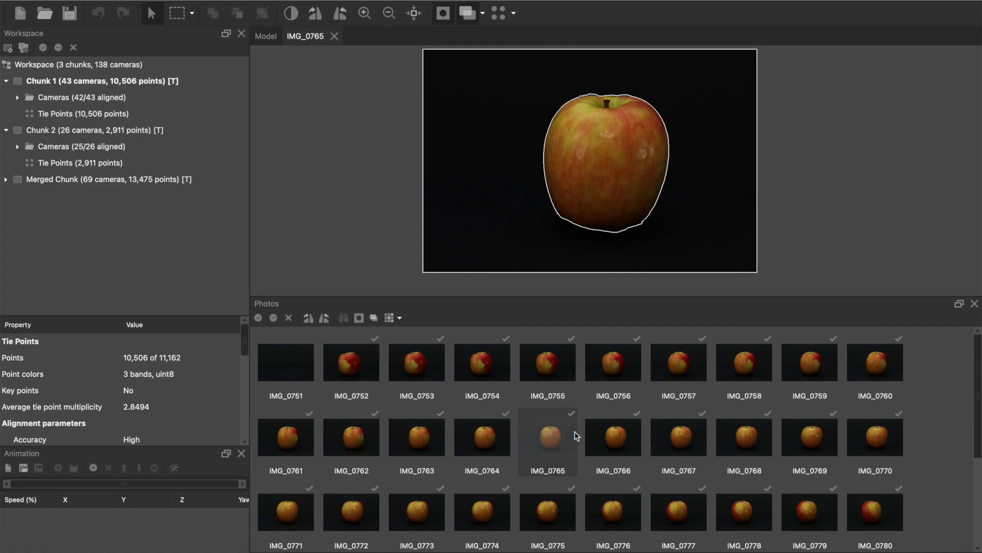
double_click(588, 433)
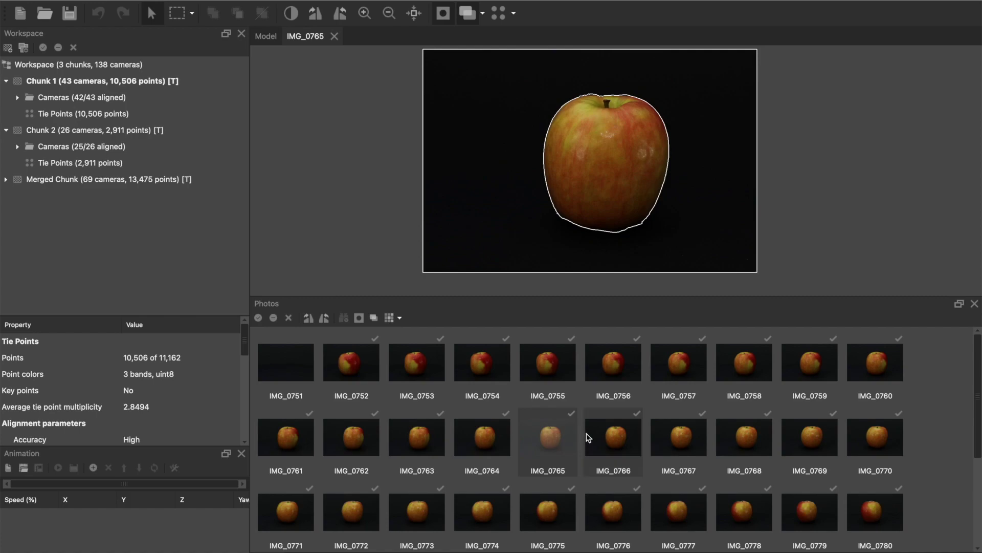
double_click(672, 414)
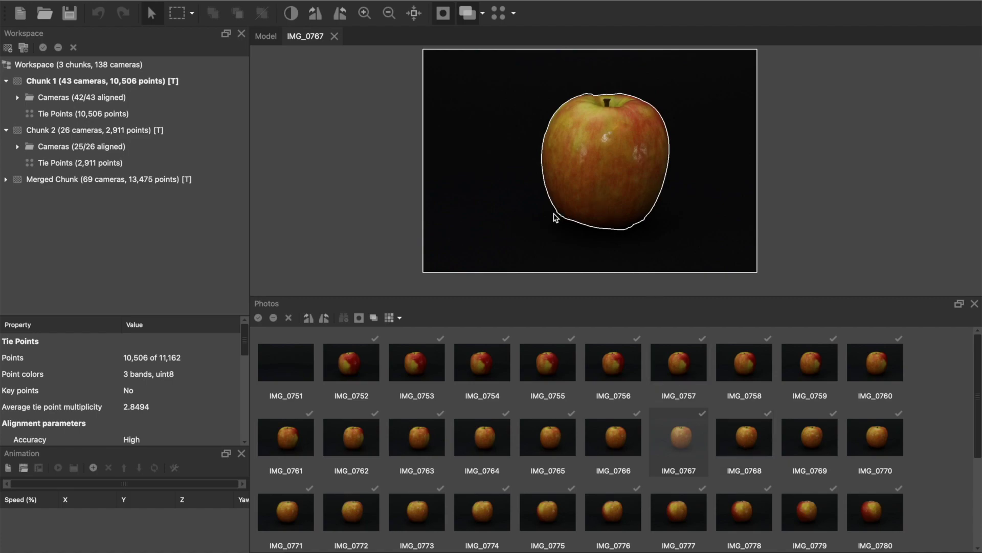
scroll(616, 484, "down", 3)
double_click(607, 450)
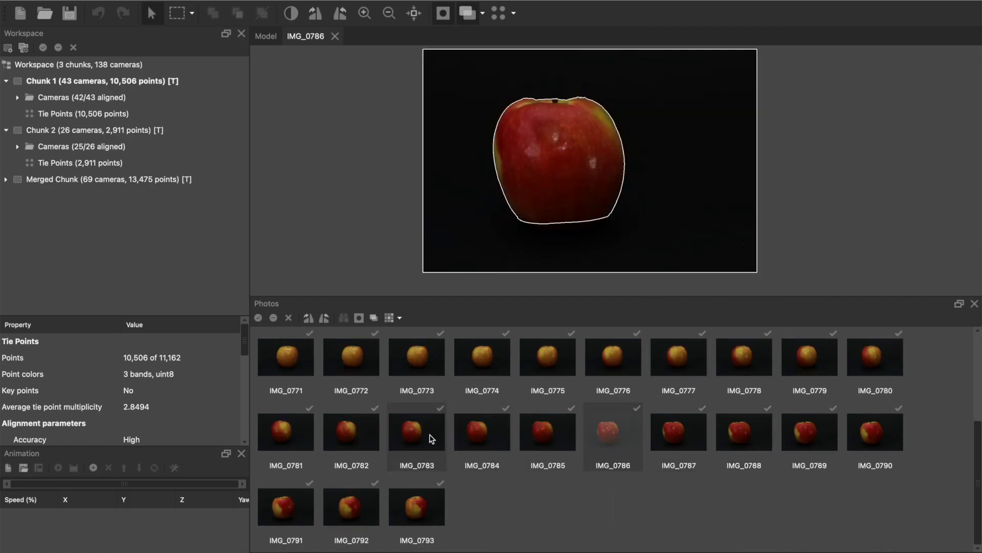
scroll(431, 438, "up", 3)
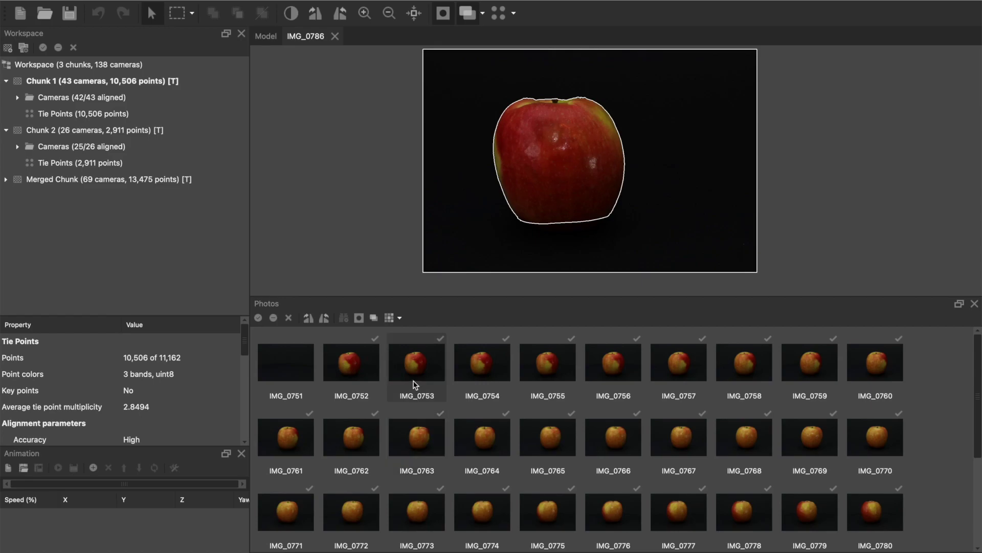
double_click(91, 107)
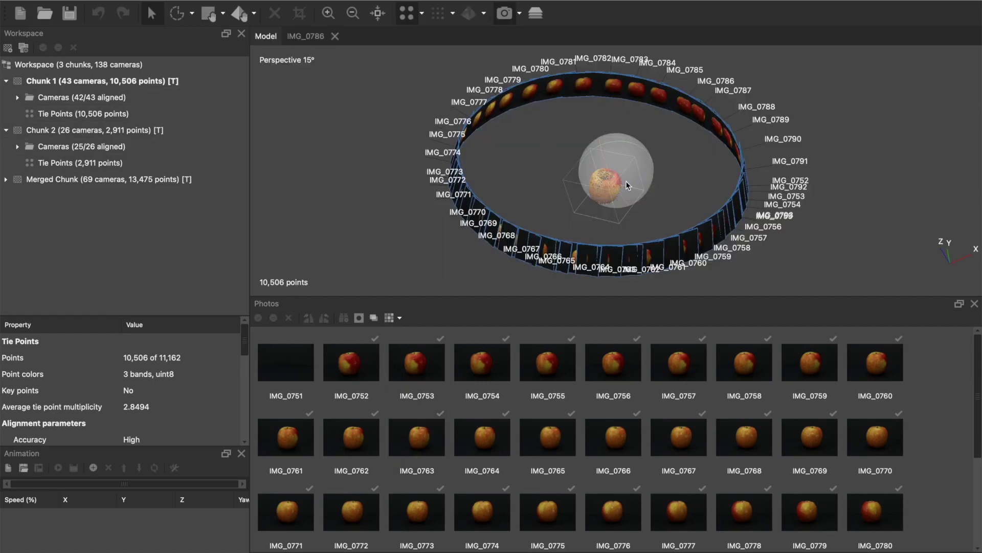
mouse_move(625, 180)
left_mouse_down()
mouse_move(624, 159)
mouse_move(597, 180)
mouse_move(648, 171)
mouse_move(616, 173)
left_mouse_up()
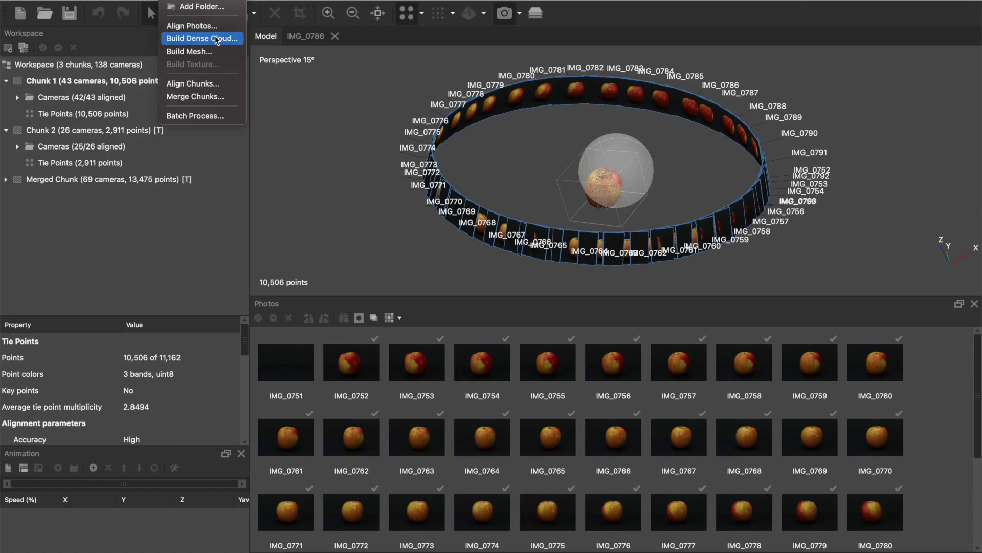
left_click(630, 204)
right_click(550, 346)
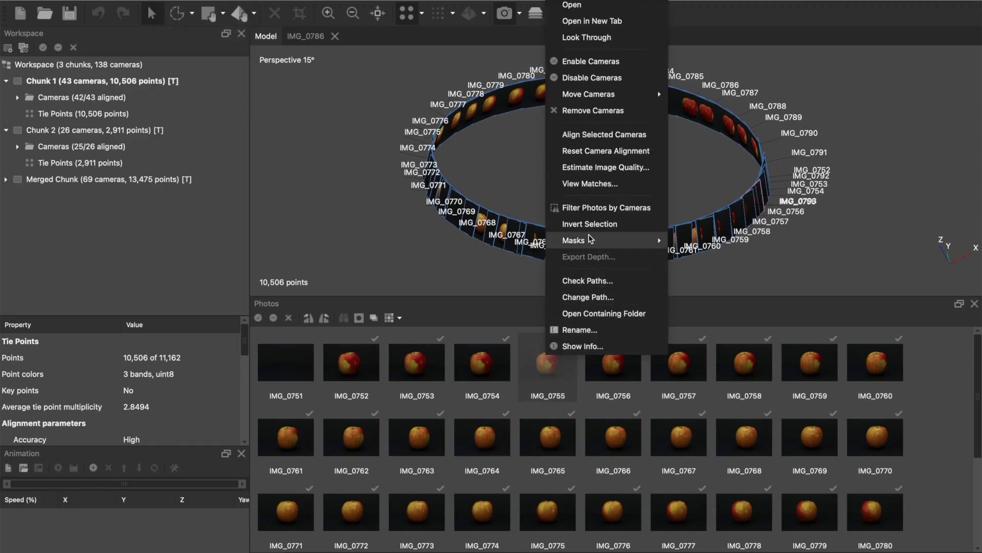
mouse_move(591, 240)
left_click(688, 242)
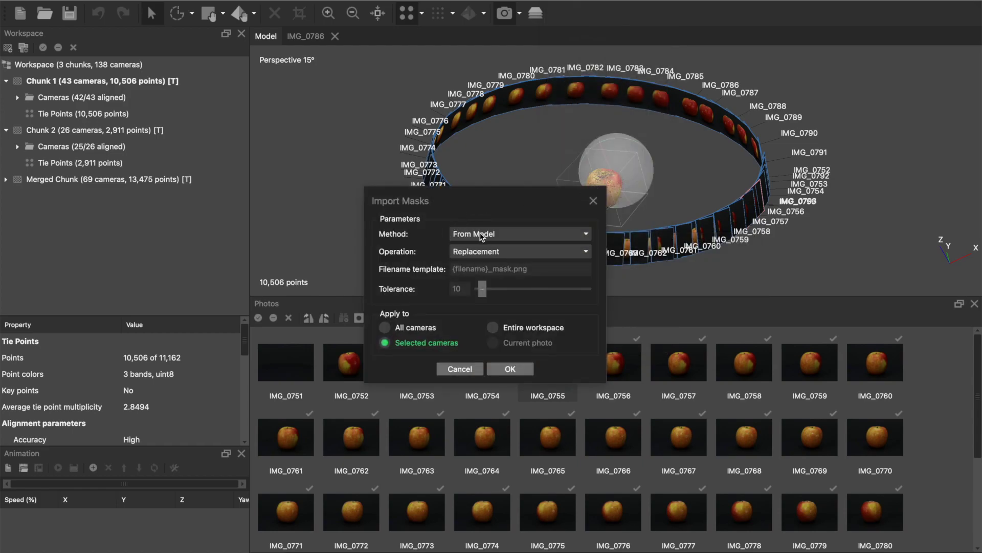
left_click(468, 369)
scroll(611, 197, "up", 5)
left_click_drag(603, 198, 603, 176)
key("0")
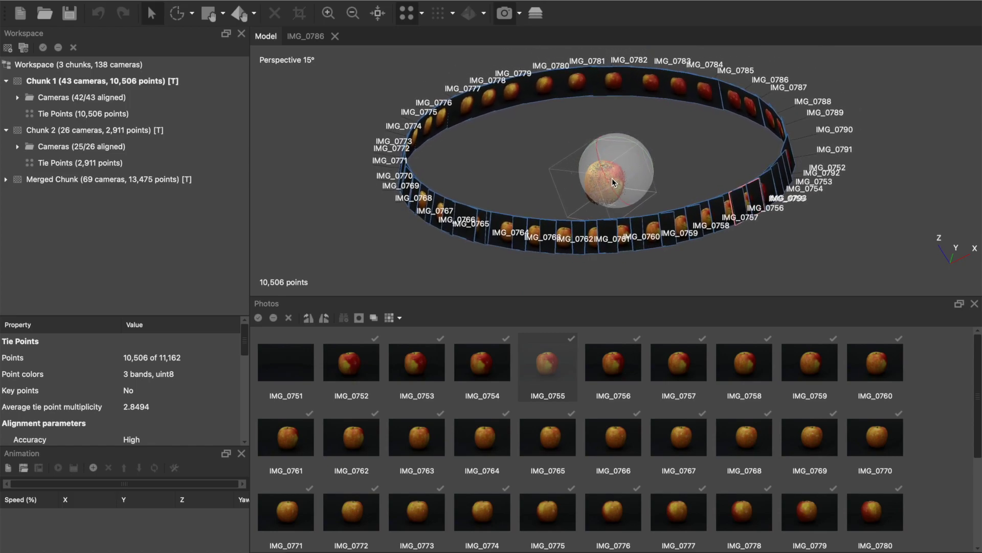
Step: Activate Chunk 2 and orbit its ring of 26 apple cameras into a tilted band
key("6")
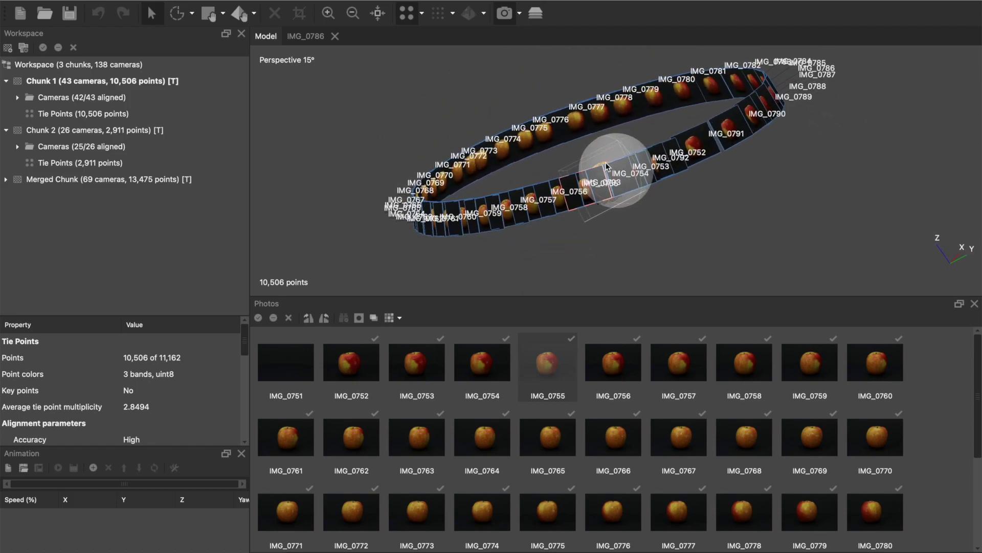
left_click_drag(633, 164, 602, 186)
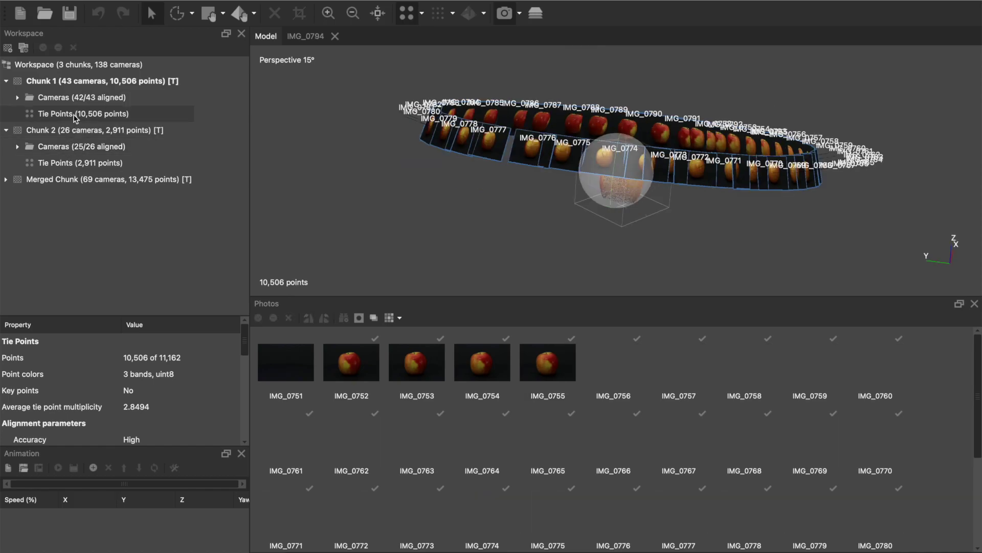
double_click(88, 164)
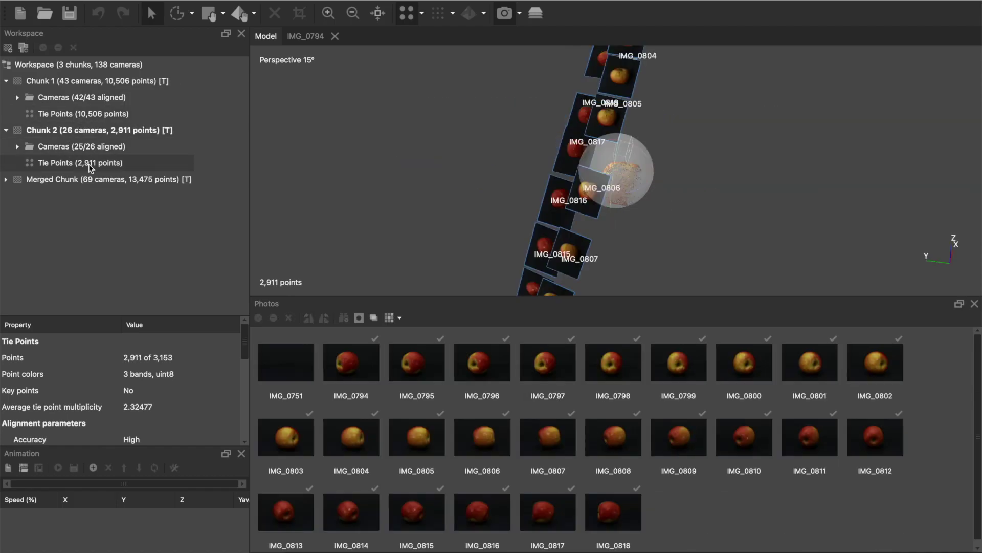
left_click_drag(629, 193, 589, 278)
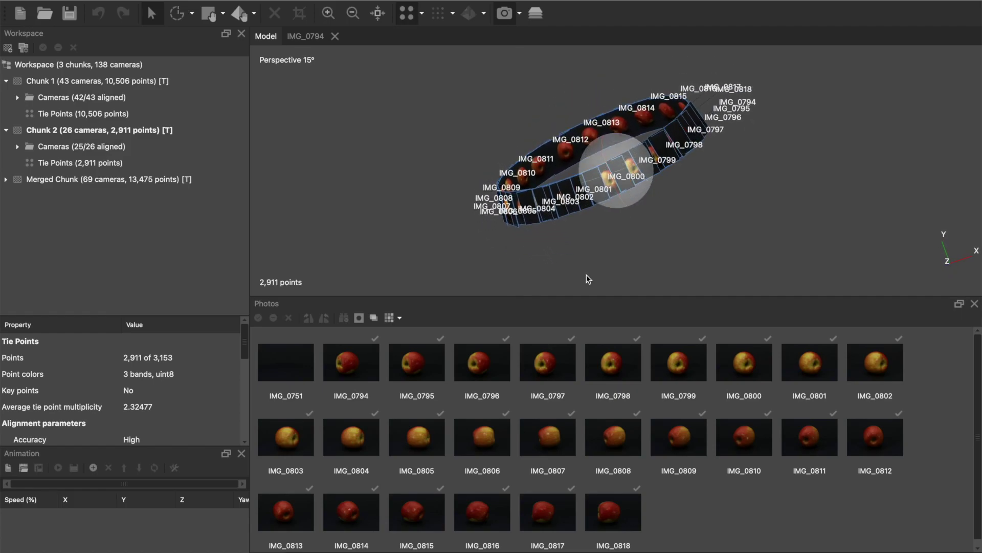
scroll(619, 188, "up", 5)
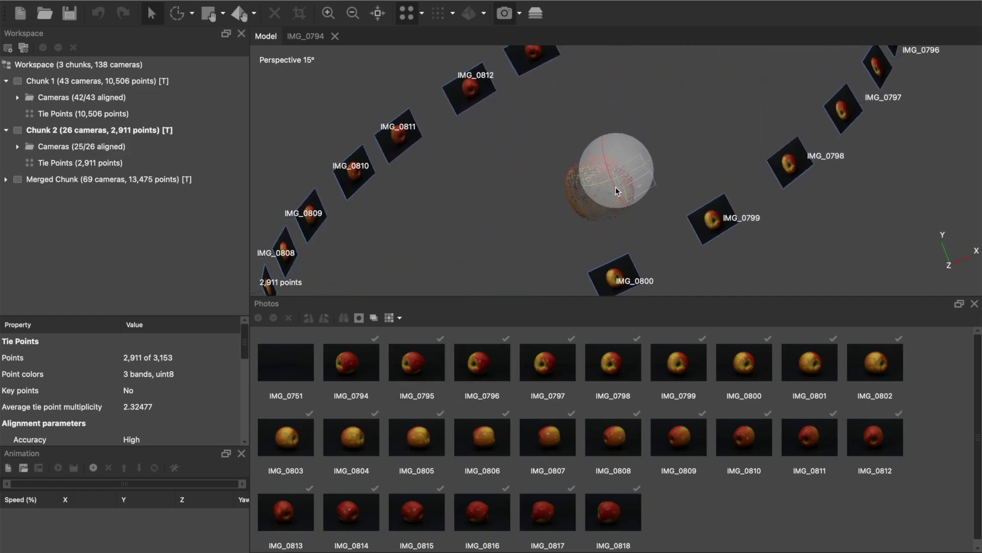
scroll(618, 185, "down", 3)
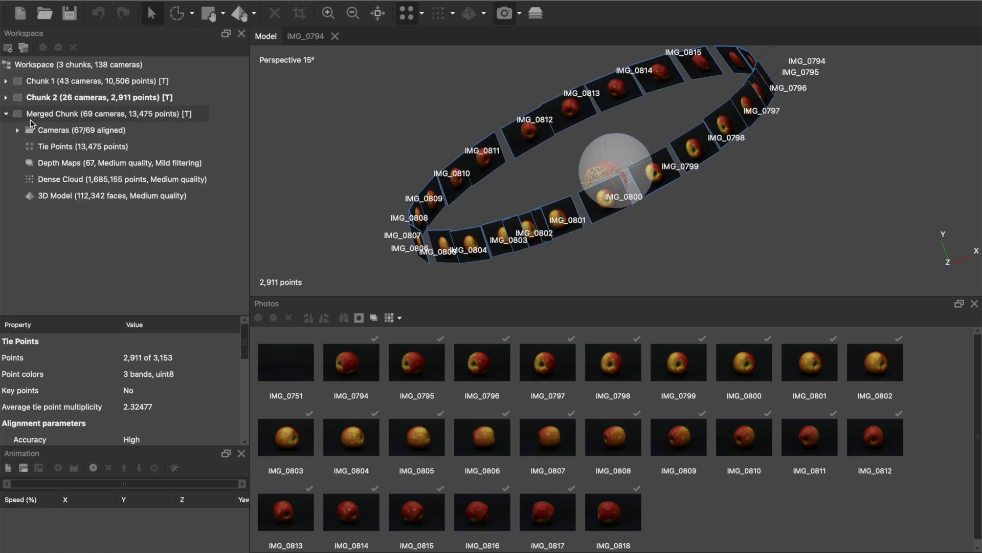
Step: Activate the Merged Chunk, orbit around its camera ring, and display its textured apple 3D Model
double_click(47, 141)
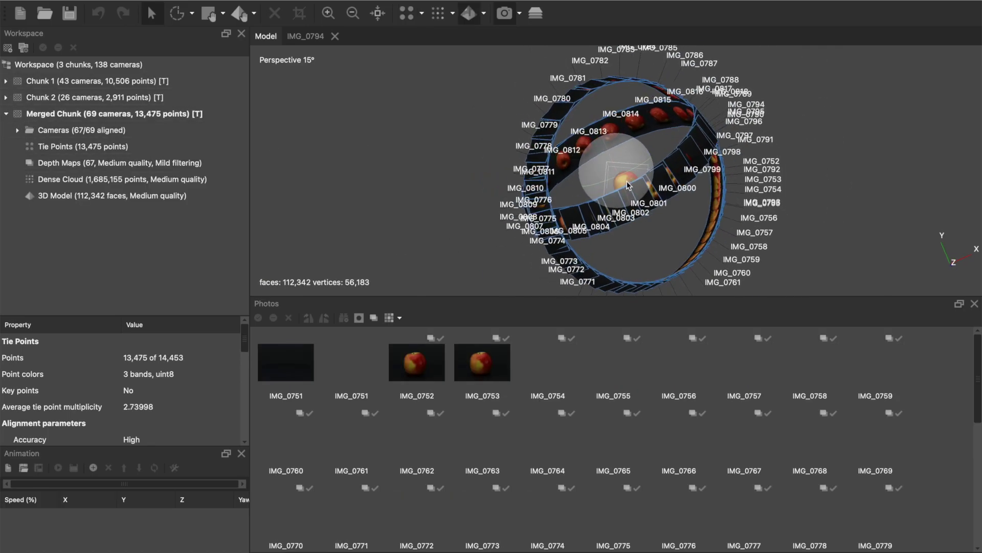
left_click_drag(663, 180, 581, 161)
scroll(642, 166, "up", 4)
scroll(640, 166, "up", 2)
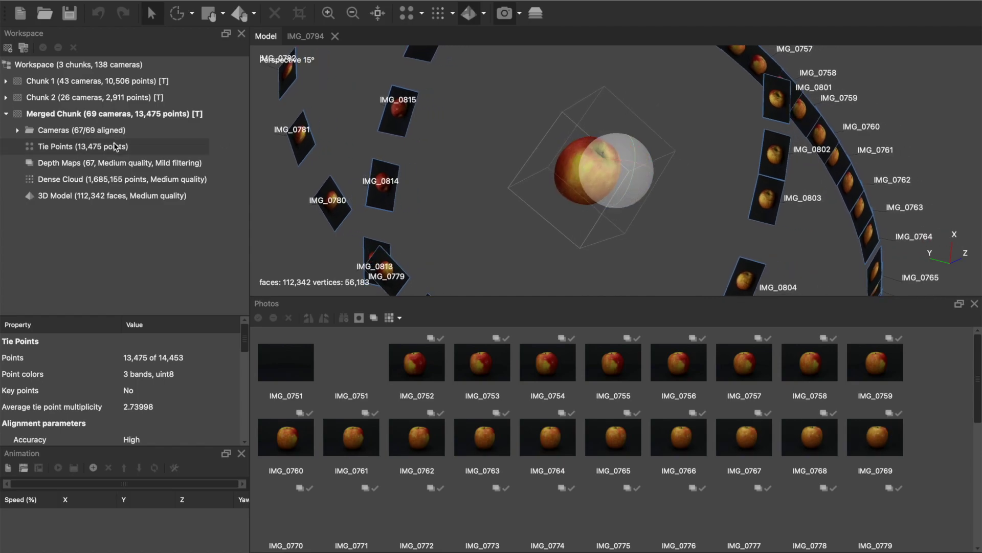
left_click_drag(508, 164, 615, 140)
scroll(628, 192, "up", 3)
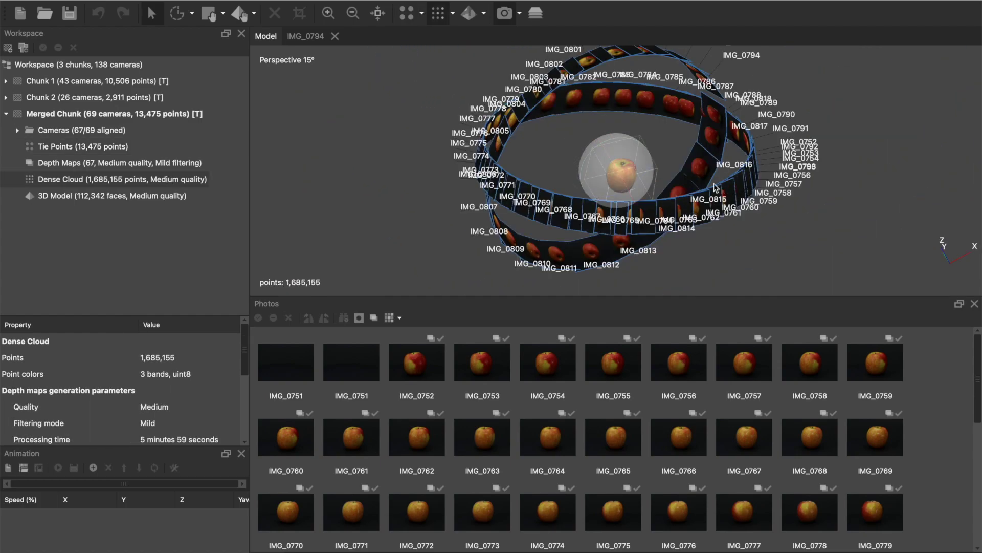
left_click_drag(627, 159, 601, 194)
scroll(640, 176, "up", 5)
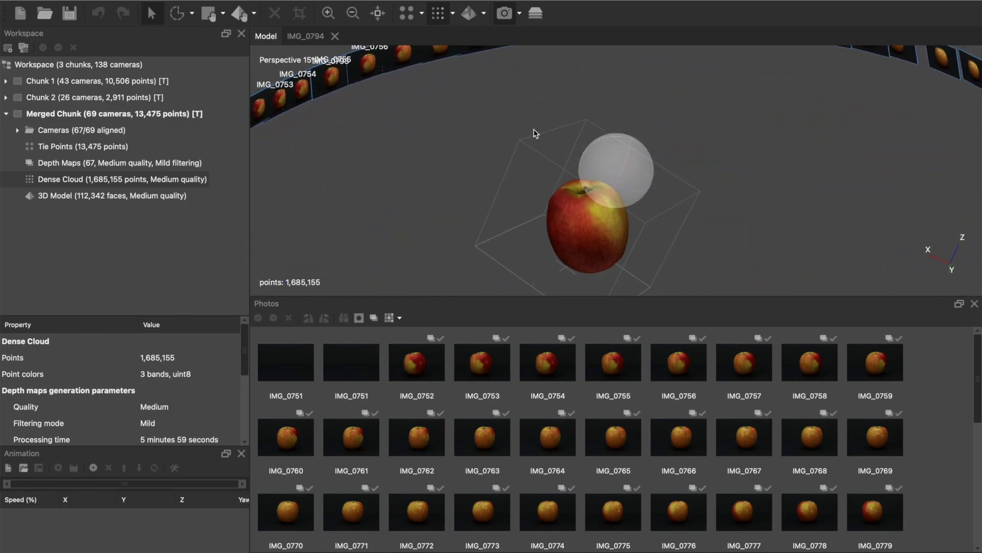
left_click_drag(595, 215, 616, 179)
scroll(616, 179, "down", 5)
left_click(138, 197)
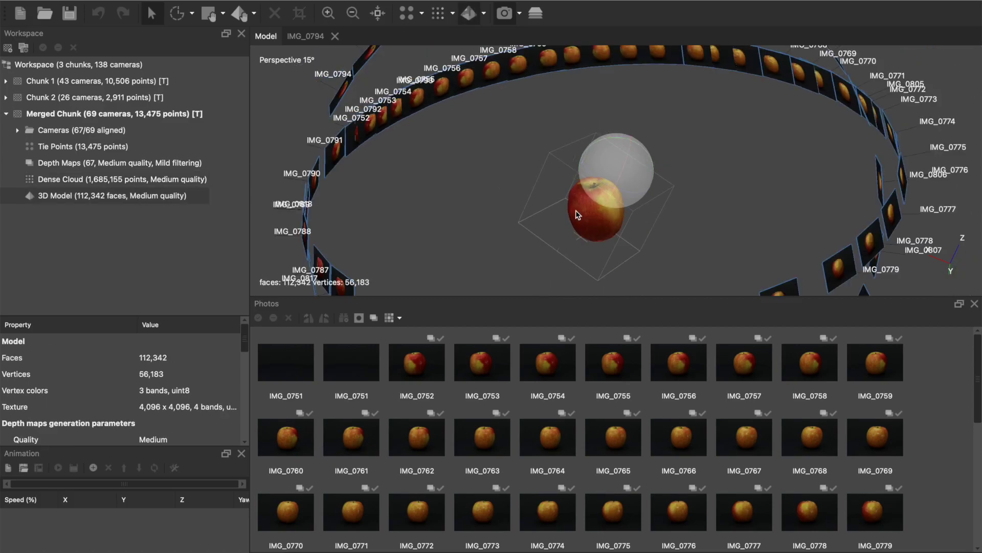
Step: Zoom to the apple's stem and switch the display to Model Solid
scroll(578, 215, "up", 5)
left_click_drag(586, 212, 545, 143)
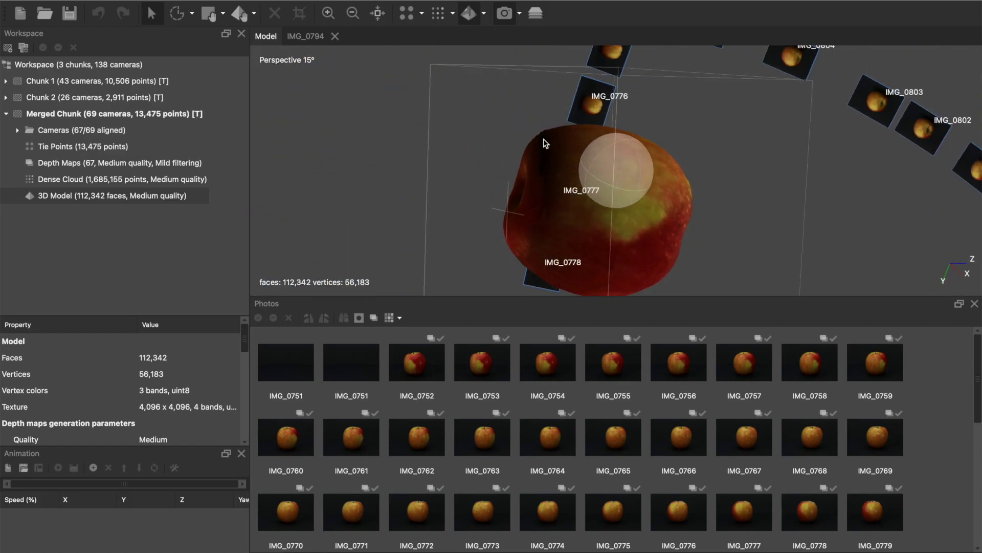
scroll(542, 144, "up", 3)
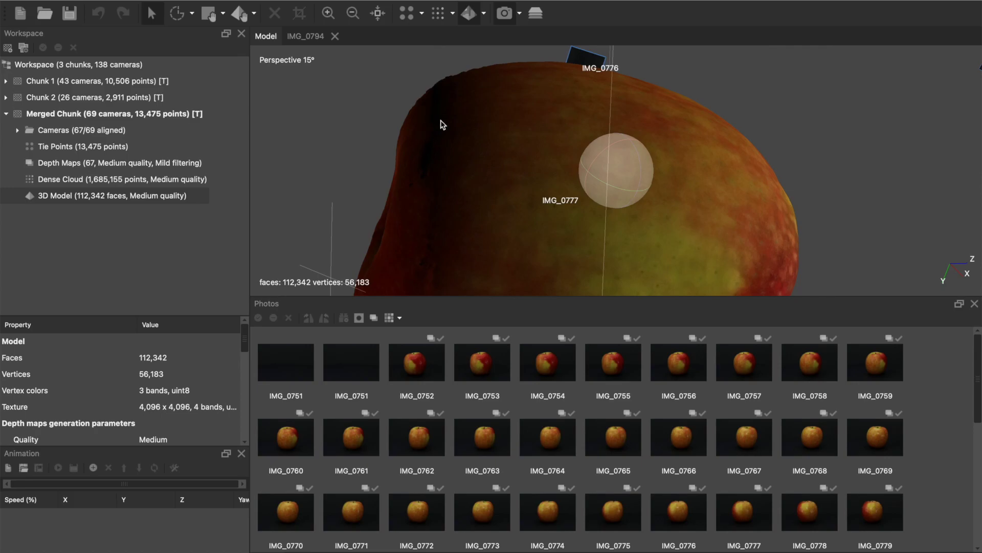
left_click(483, 14)
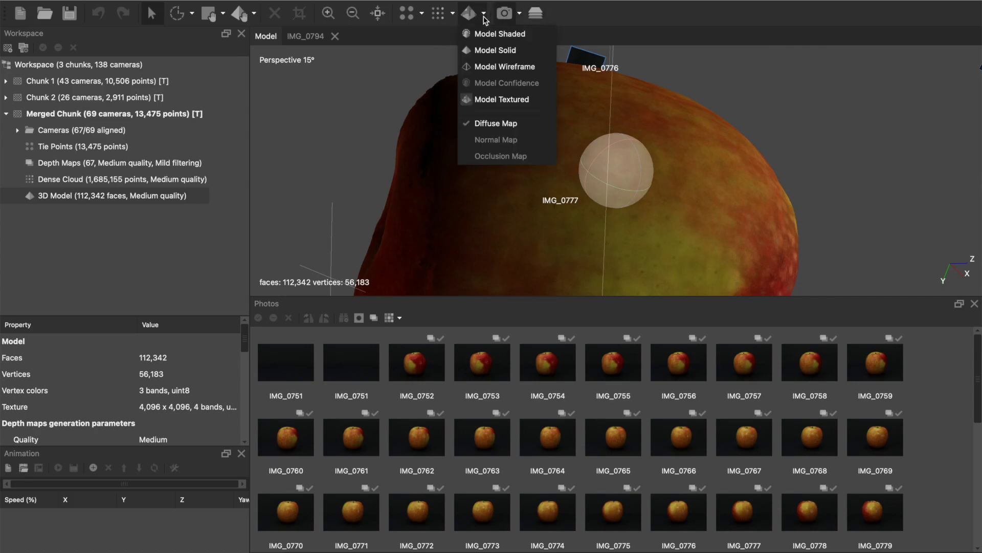
left_click(486, 50)
Step: Orbit and zoom into the stem cavity to inspect its rough, jagged mesh
left_click_drag(511, 174, 680, 207)
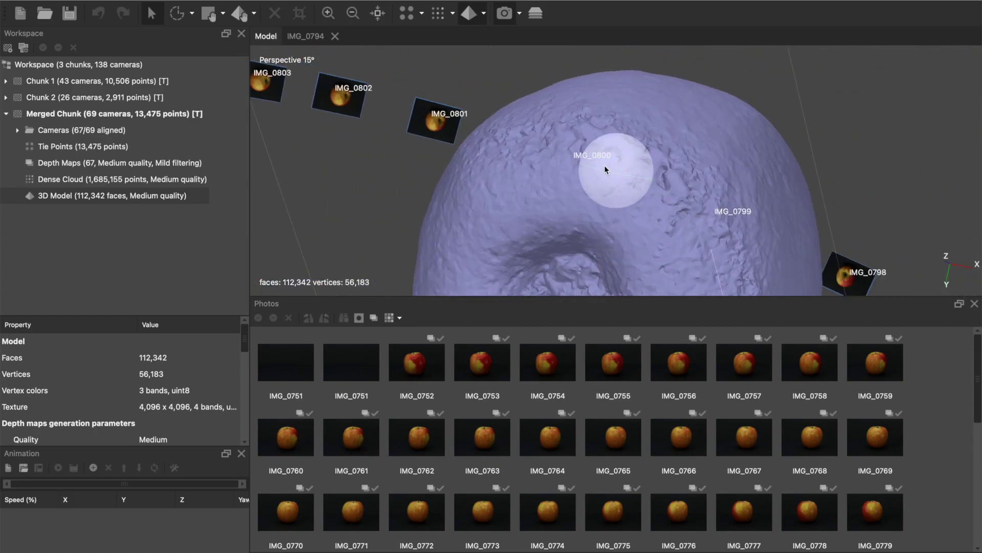
scroll(604, 165, "down", 5)
left_click_drag(624, 159, 543, 152)
scroll(616, 176, "up", 5)
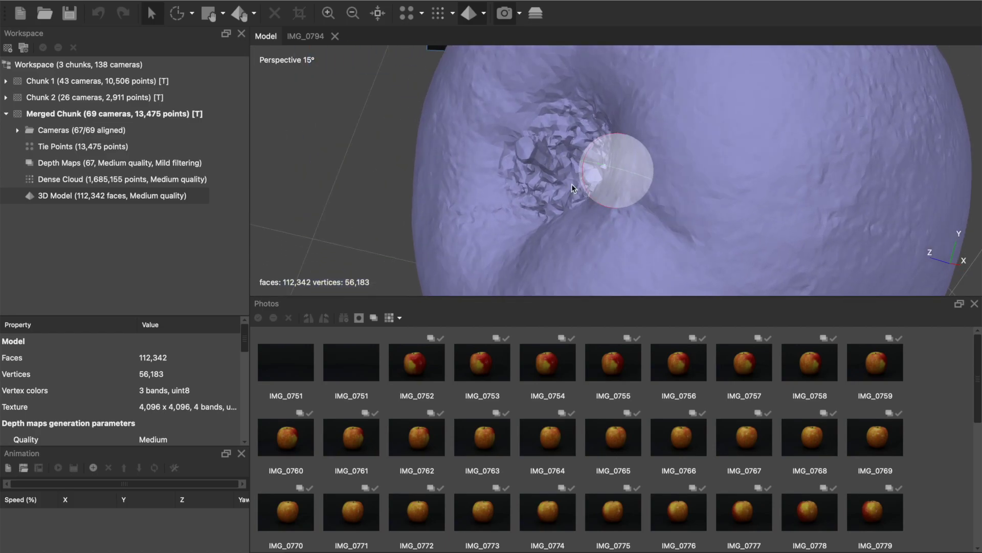
scroll(609, 188, "down", 5)
scroll(586, 157, "up", 5)
Step: Restore textured display and view the apple from the top
key("0")
left_click_drag(613, 161, 553, 179)
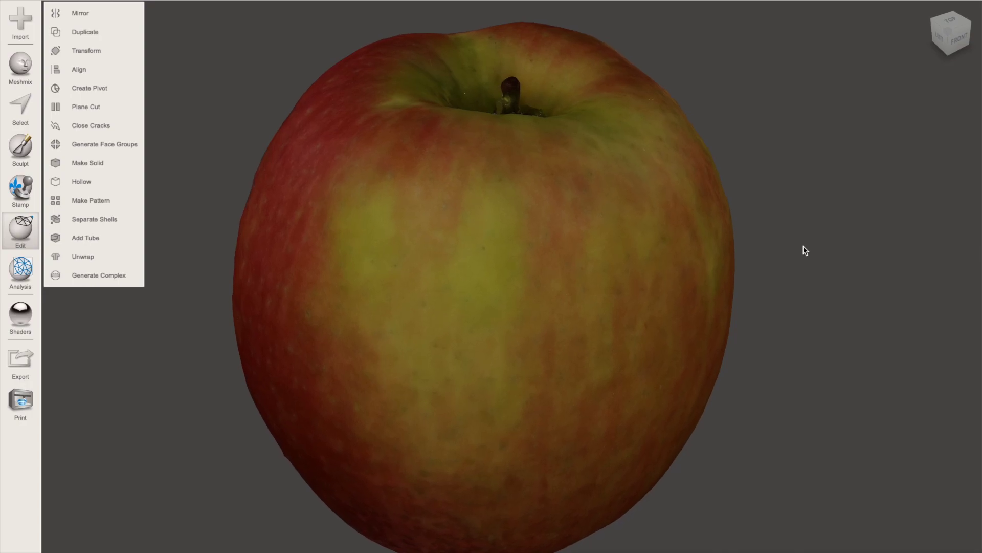
mouse_move(809, 244)
right_mouse_down()
mouse_move(841, 243)
mouse_move(806, 243)
right_mouse_up()
right_click_drag(182, 225, 489, 224)
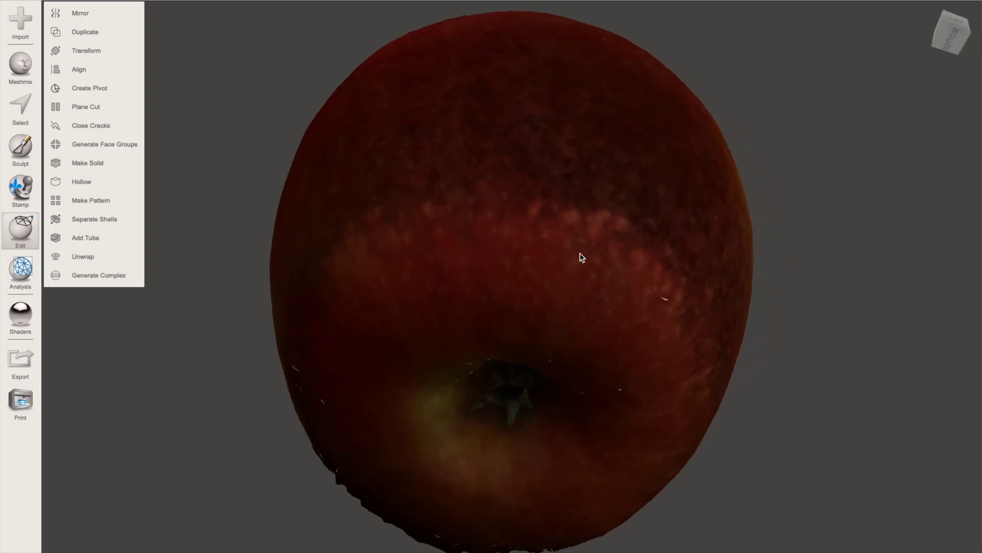
scroll(621, 286, "up", 3)
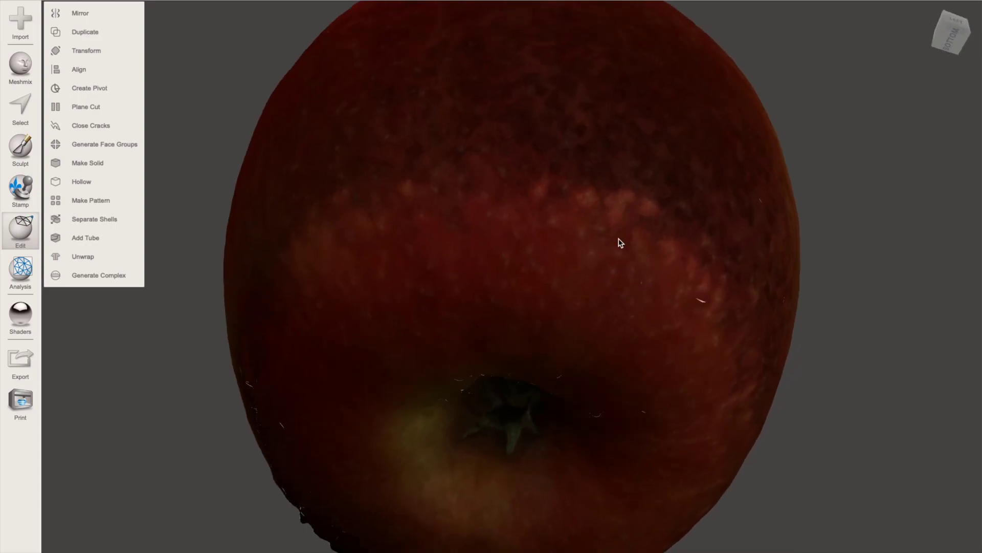
scroll(608, 221, "up", 3)
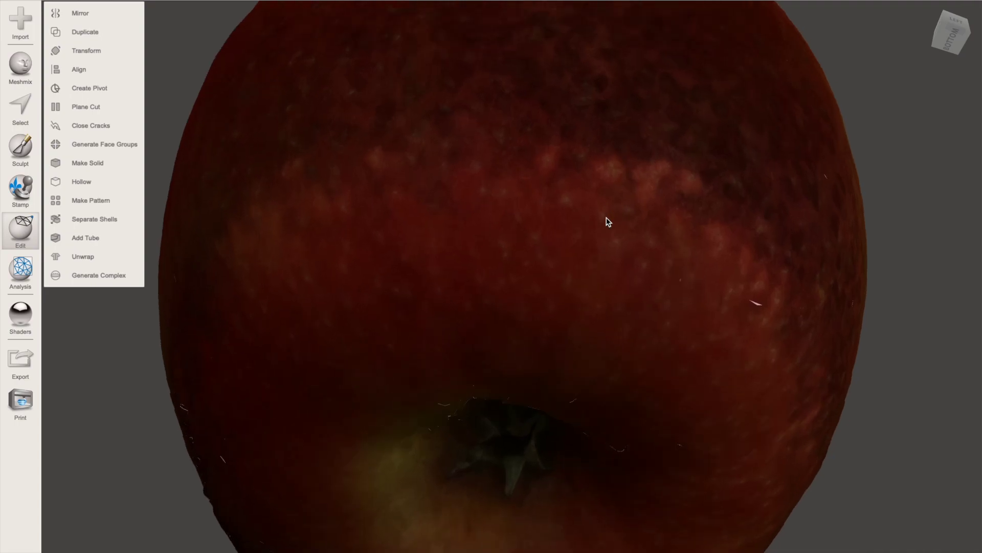
scroll(608, 222, "down", 1)
Step: Orbit around the apple's underside and sides, ending with the stem pointing up
right_click_drag(382, 259, 627, 336)
right_click_drag(278, 276, 402, 306)
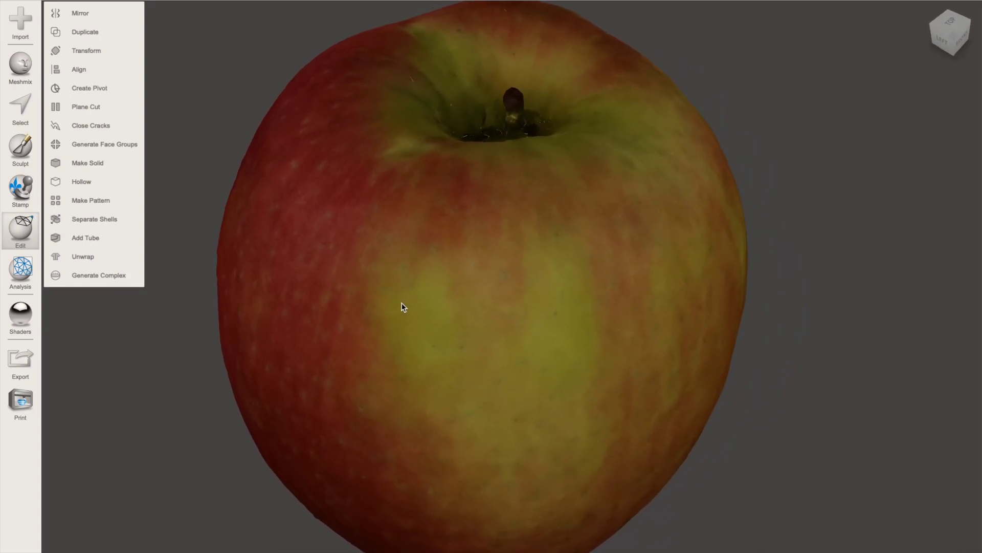
right_click_drag(402, 307, 414, 290)
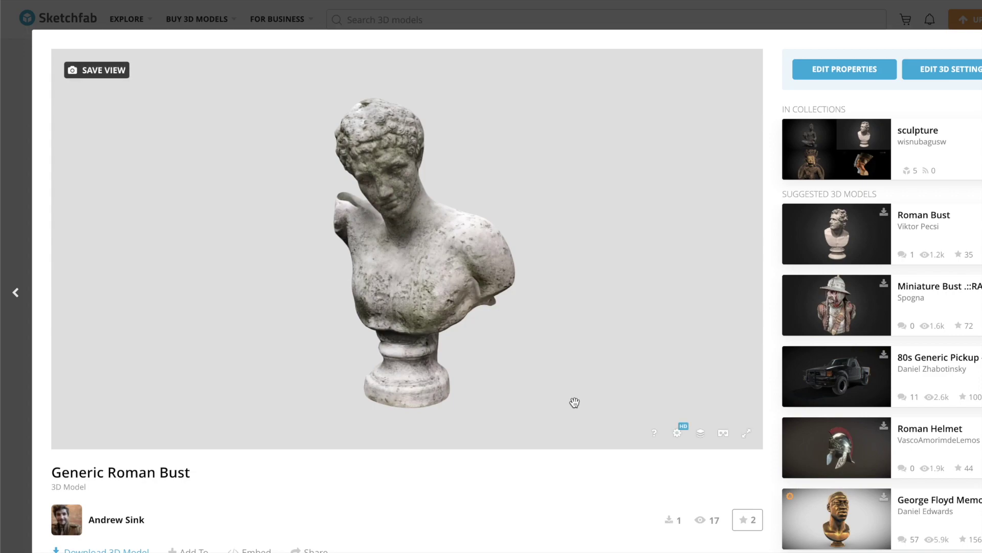
Step: Switch the Roman bust to Matcap geometry shading in Model Inspector and orbit back to its front
left_click_drag(587, 392, 383, 380)
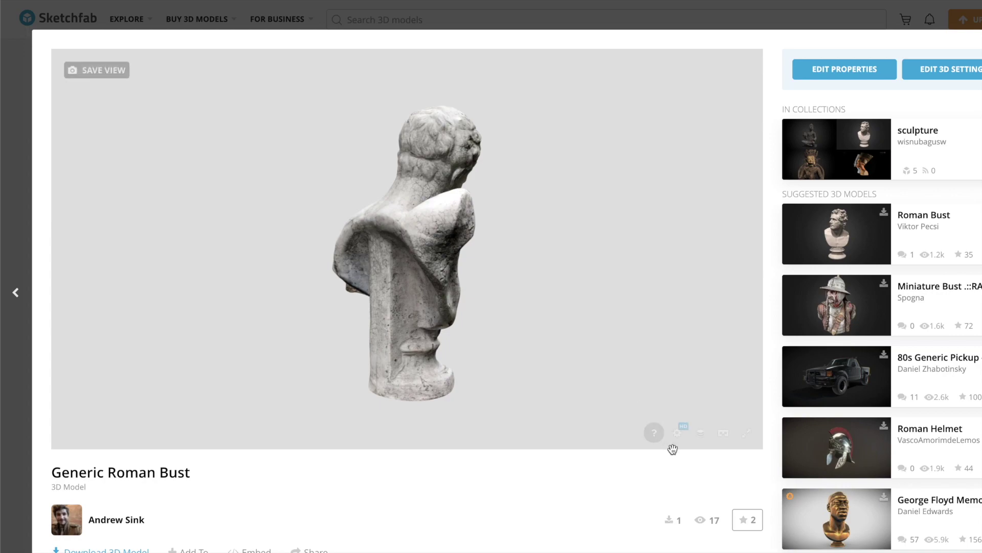
left_click(700, 433)
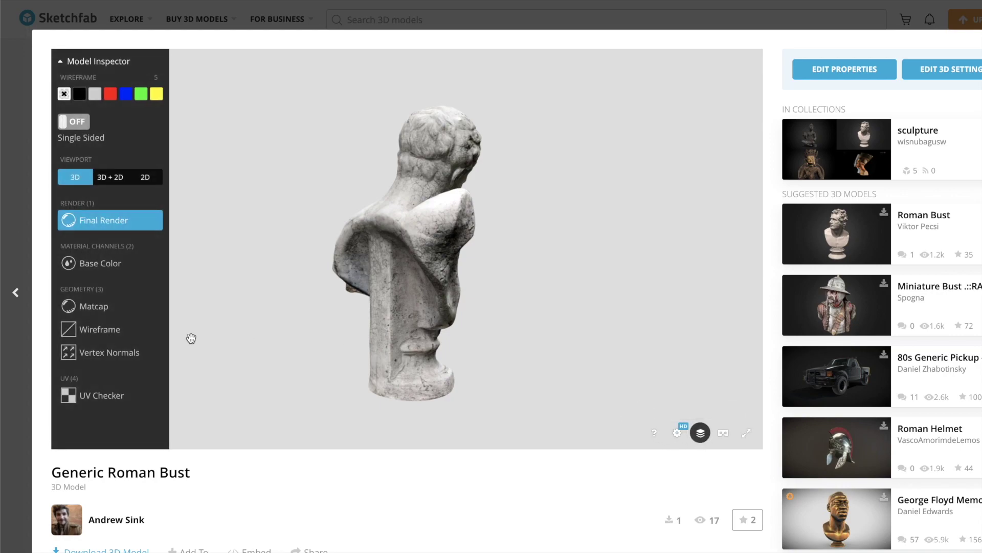
left_click(109, 309)
left_click_drag(530, 370, 369, 364)
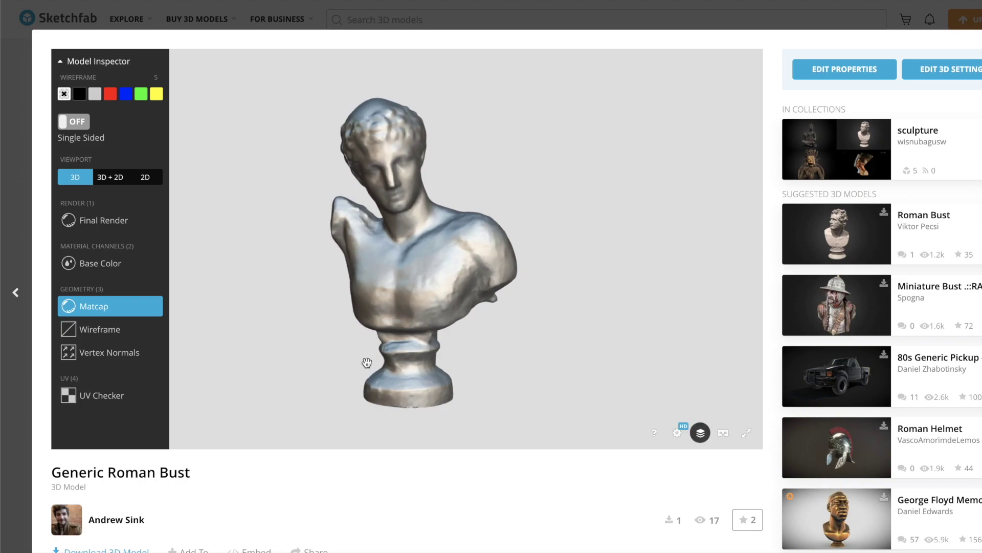